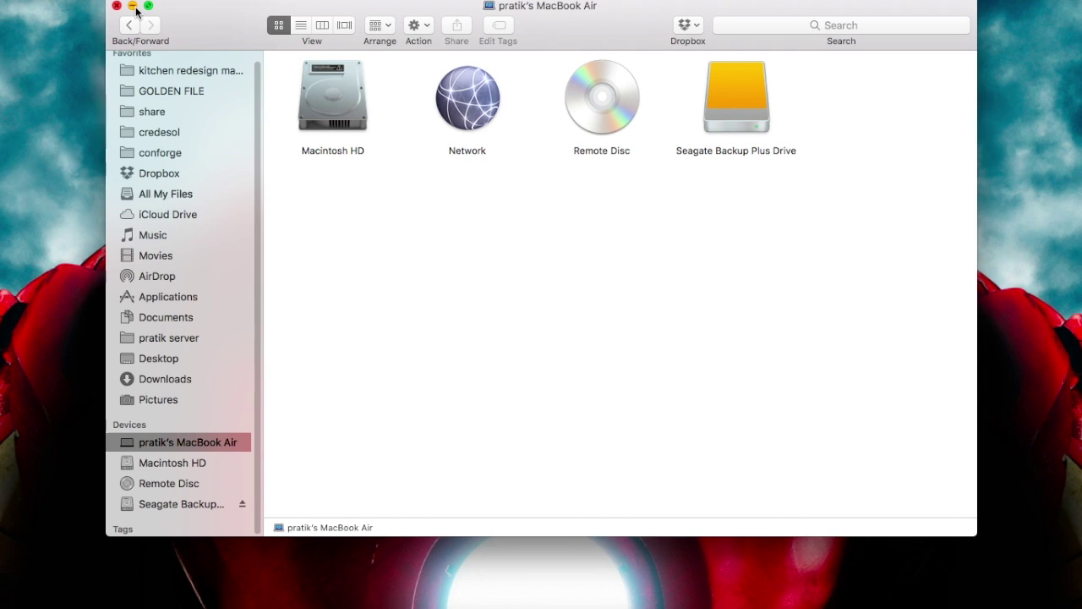
# Open Disk Utility by searching for "disk" in Spotlight and move its window clear of the Finder sidebar
pyautogui.press('super+space')
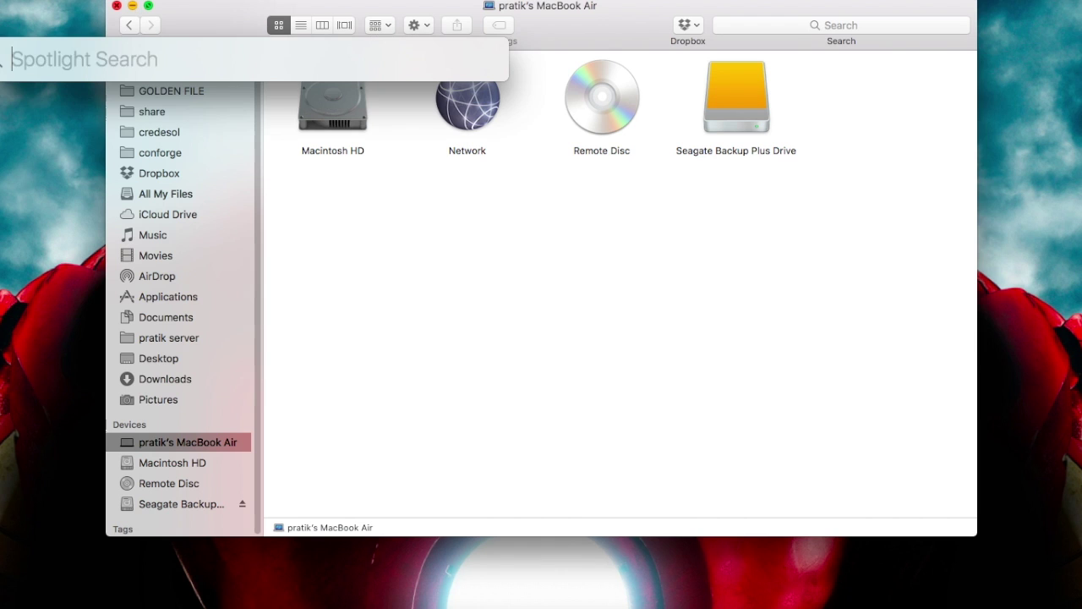
pyautogui.write('disk')
pyautogui.press('Return')
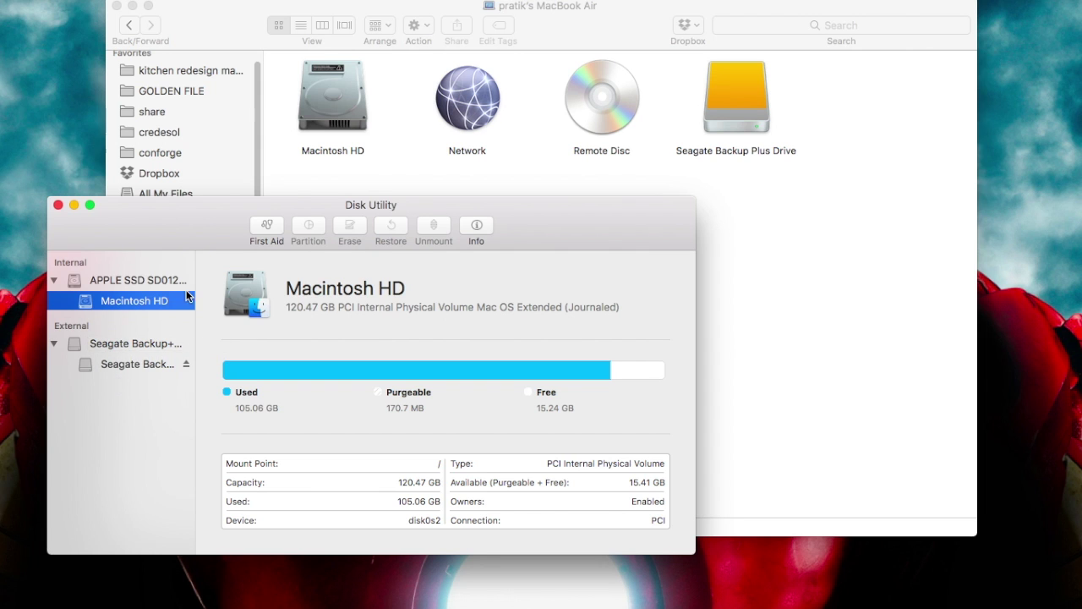
pyautogui.moveTo(189, 222); pyautogui.dragTo(534, 223)
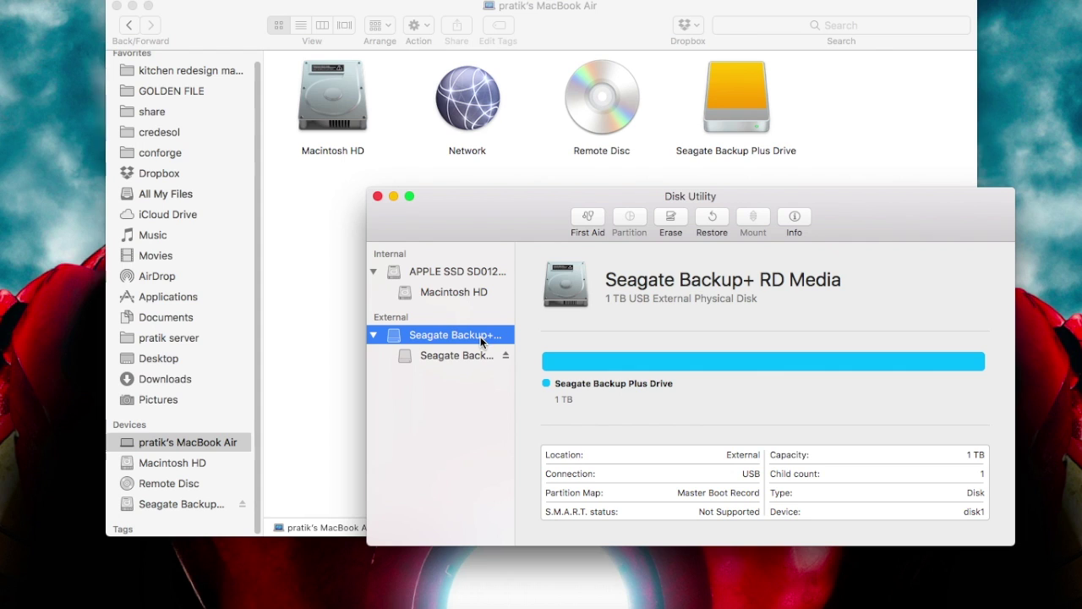
# Select the external Seagate Backup+ physical disk in Disk Utility and shift the window slightly back over Finder
pyautogui.click(480, 336)
pyautogui.click(447, 377)
pyautogui.moveTo(445, 213); pyautogui.dragTo(358, 218)
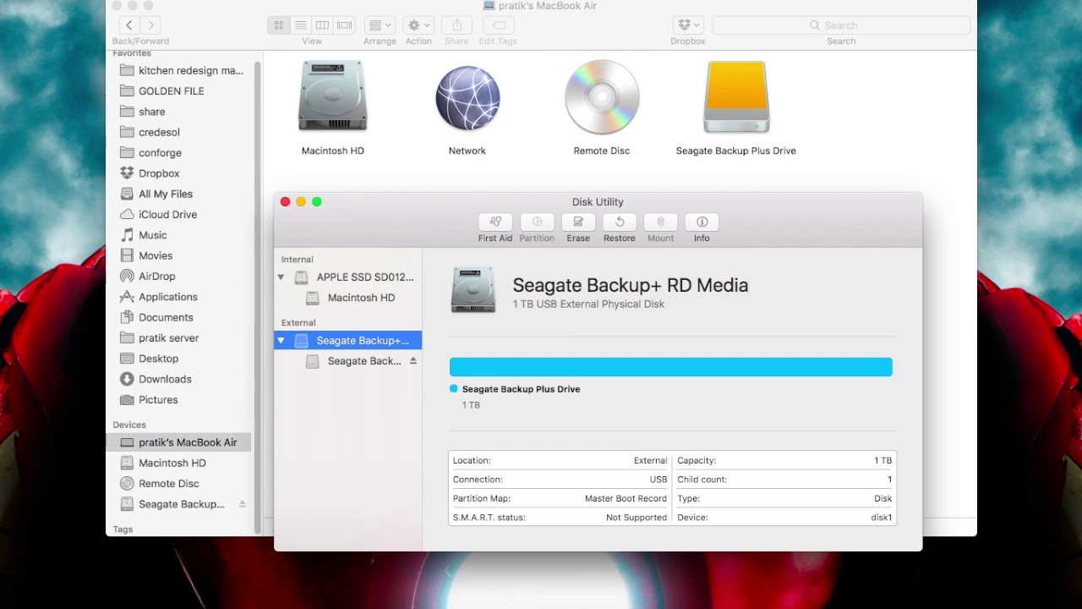
# Open the NTFS for Mac OS X pane in System Preferences
pyautogui.click(3, 10)
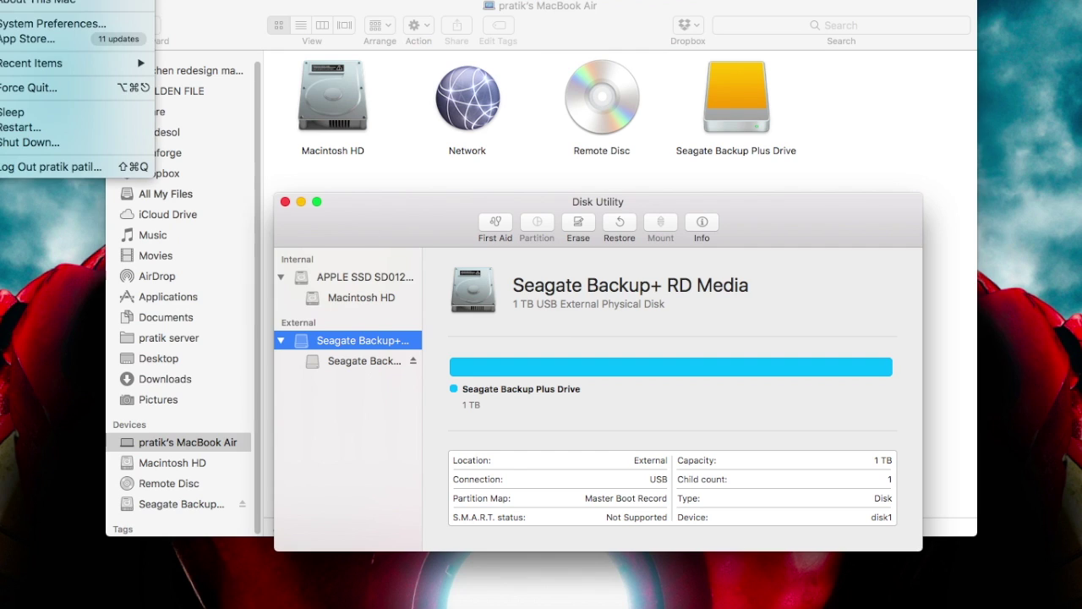
pyautogui.click(6, 29)
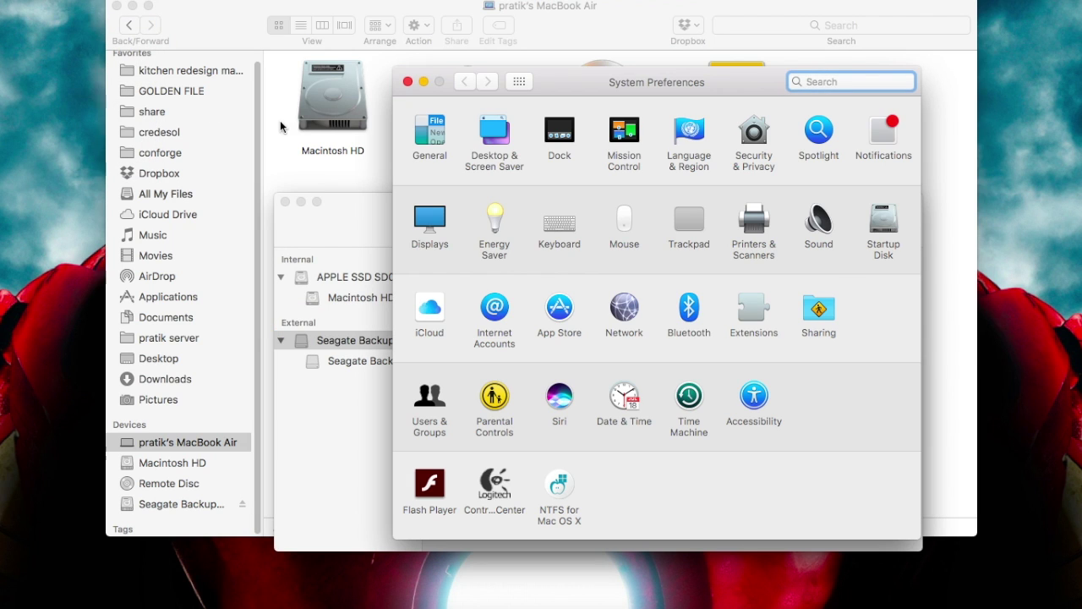
pyautogui.moveTo(564, 87); pyautogui.dragTo(396, 82)
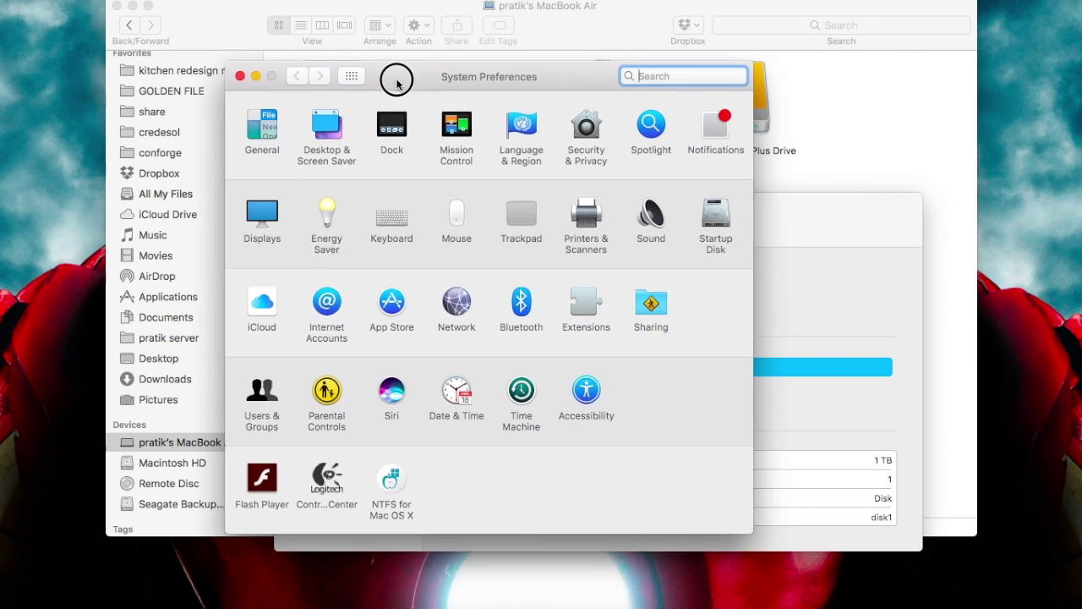
pyautogui.click(394, 481)
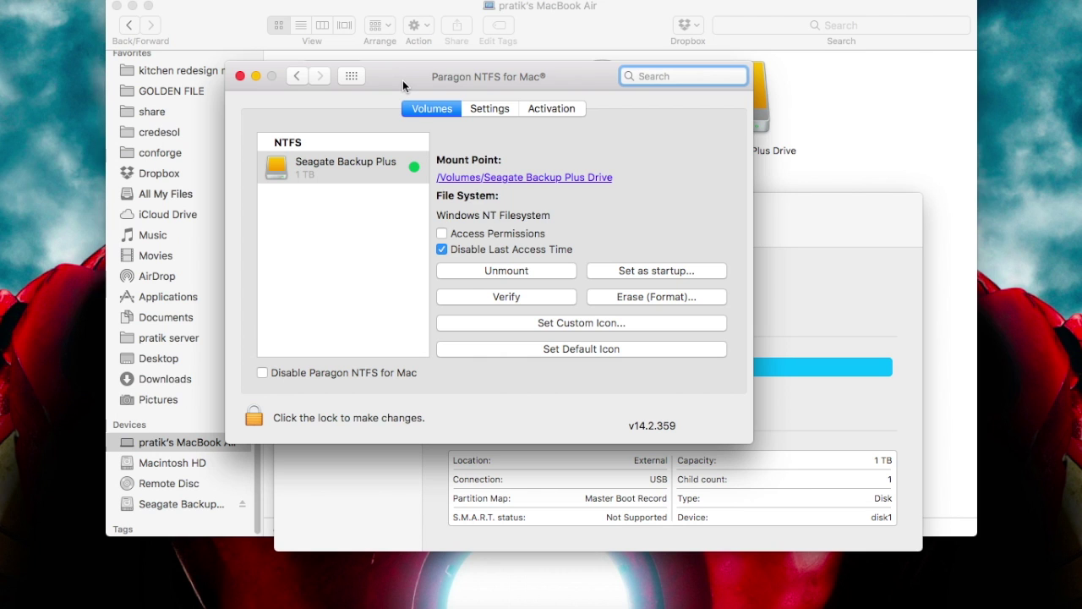
# Arrange the Paragon NTFS and Disk Utility windows so that both drive lists are in view
pyautogui.click(404, 82)
pyautogui.moveTo(403, 83); pyautogui.dragTo(607, 113)
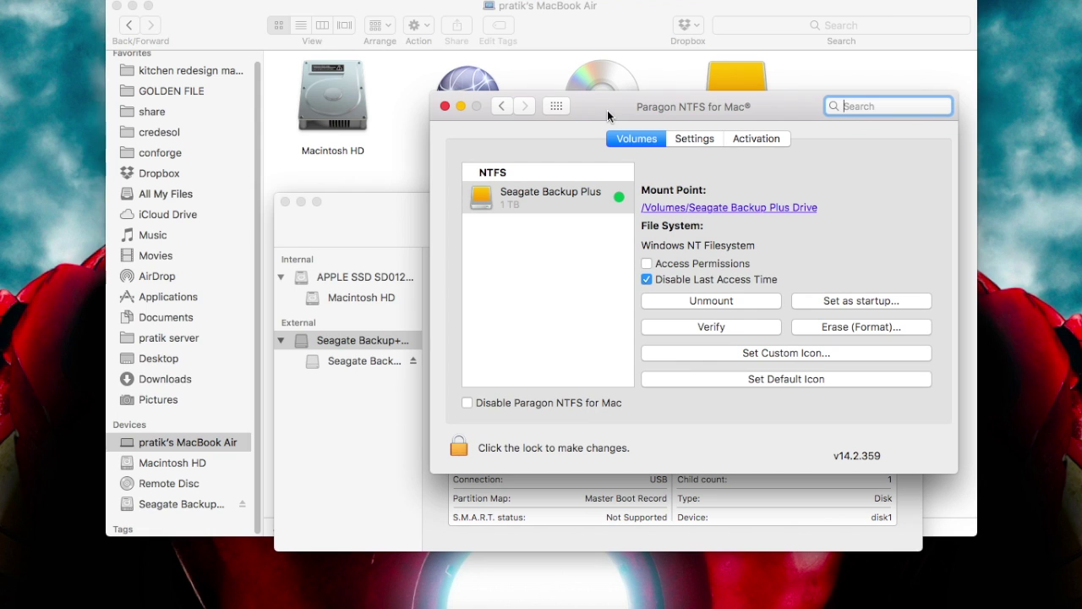
pyautogui.moveTo(607, 113); pyautogui.dragTo(636, 162)
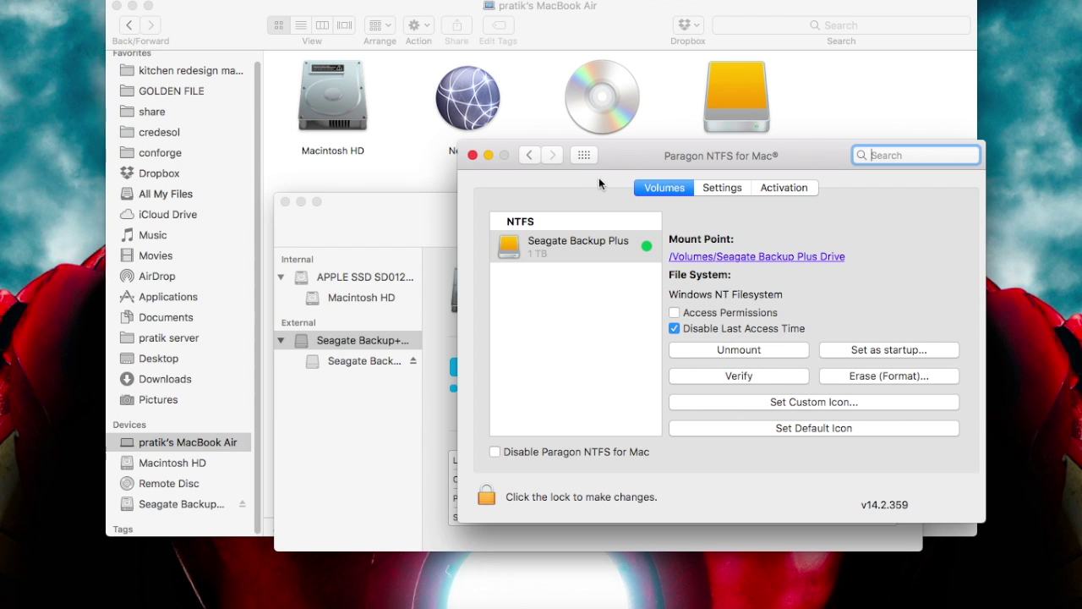
pyautogui.moveTo(409, 224); pyautogui.dragTo(244, 246)
pyautogui.click(637, 155)
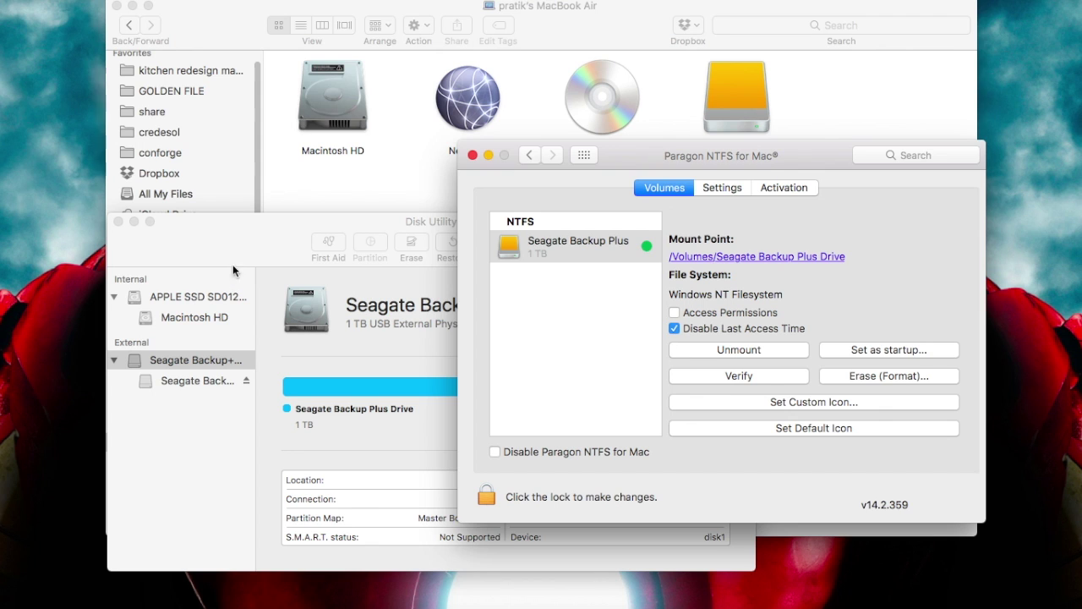
# Compare the Seagate disk in Disk Utility with Paragon's NTFS list, and select the Seagate Backup Plus volume there
pyautogui.click(253, 246)
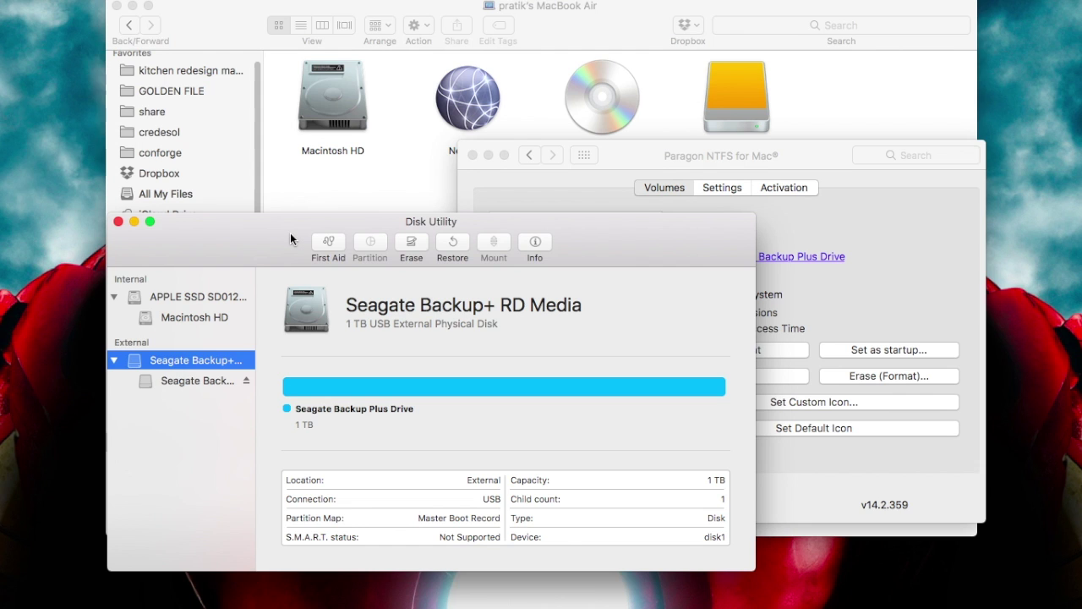
pyautogui.press('super+Tab')
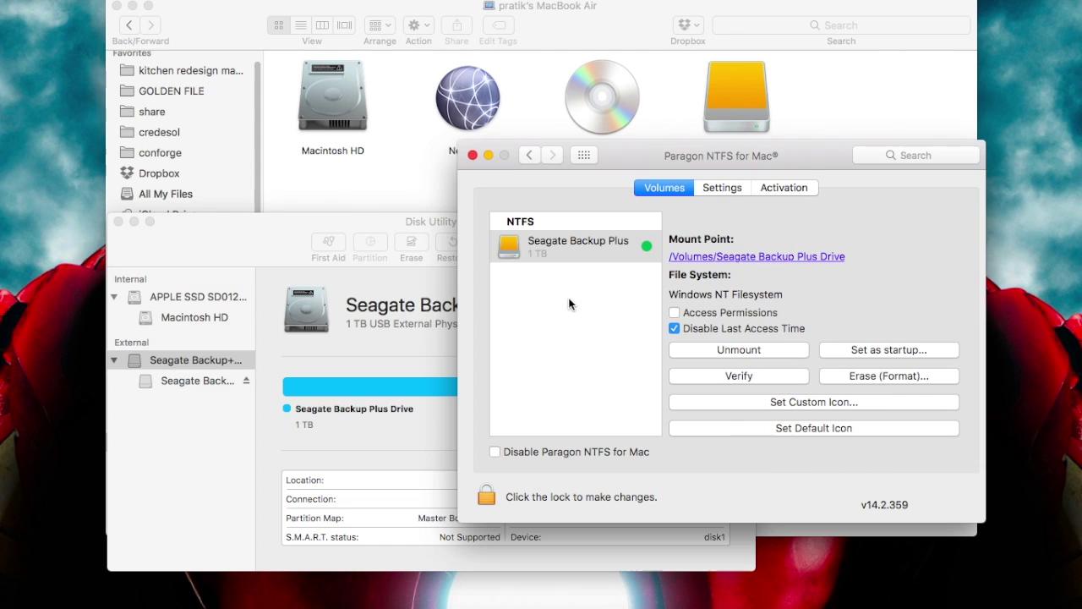
pyautogui.click(195, 397)
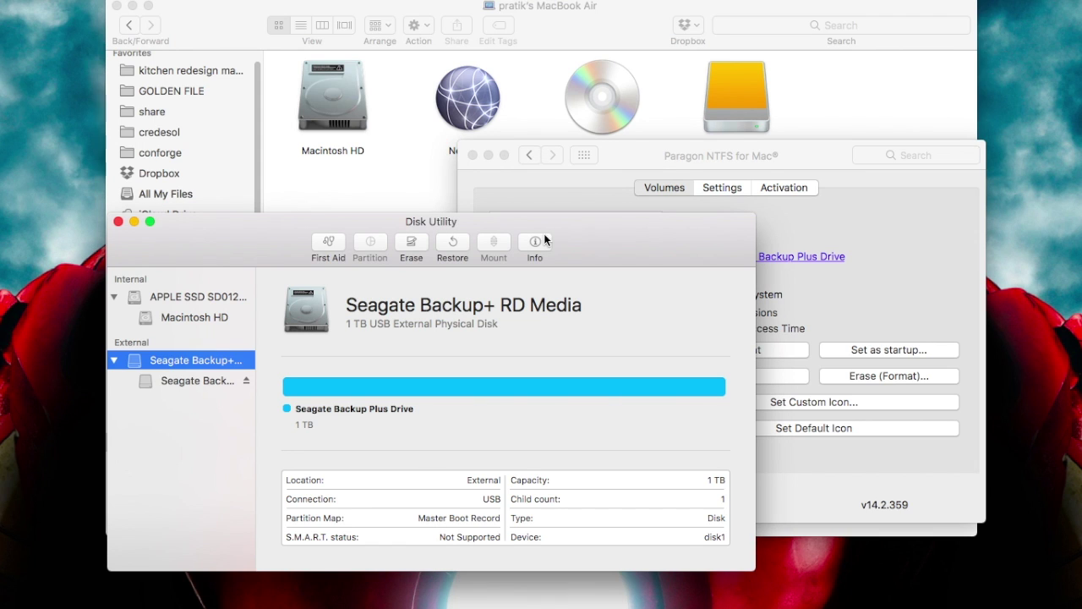
pyautogui.click(696, 150)
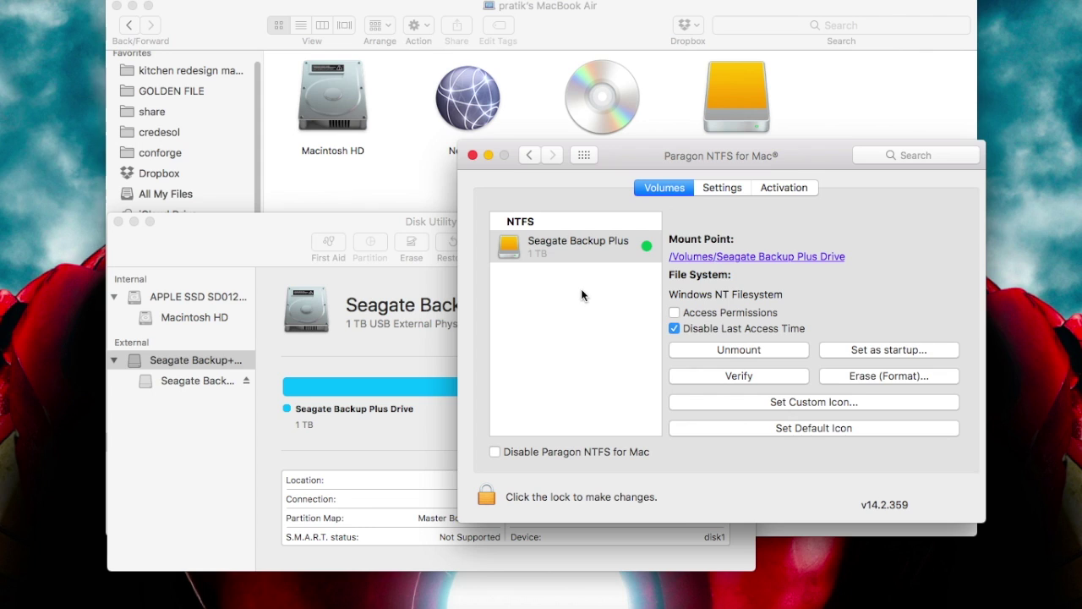
pyautogui.click(575, 249)
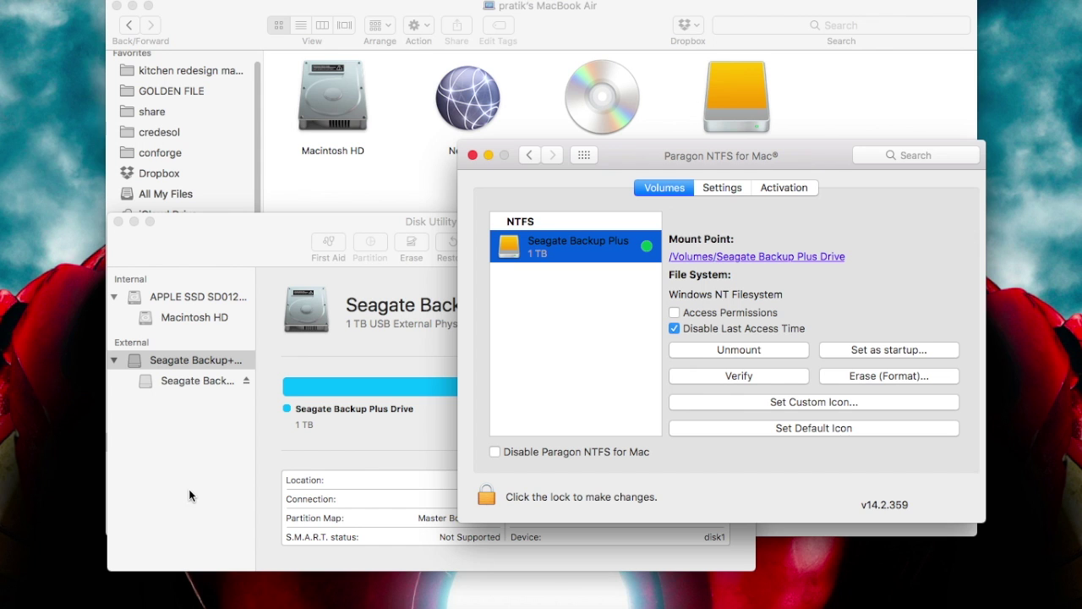
# Reposition the Disk Utility window, then bring Finder forward and move it aside
pyautogui.moveTo(224, 223); pyautogui.dragTo(441, 207)
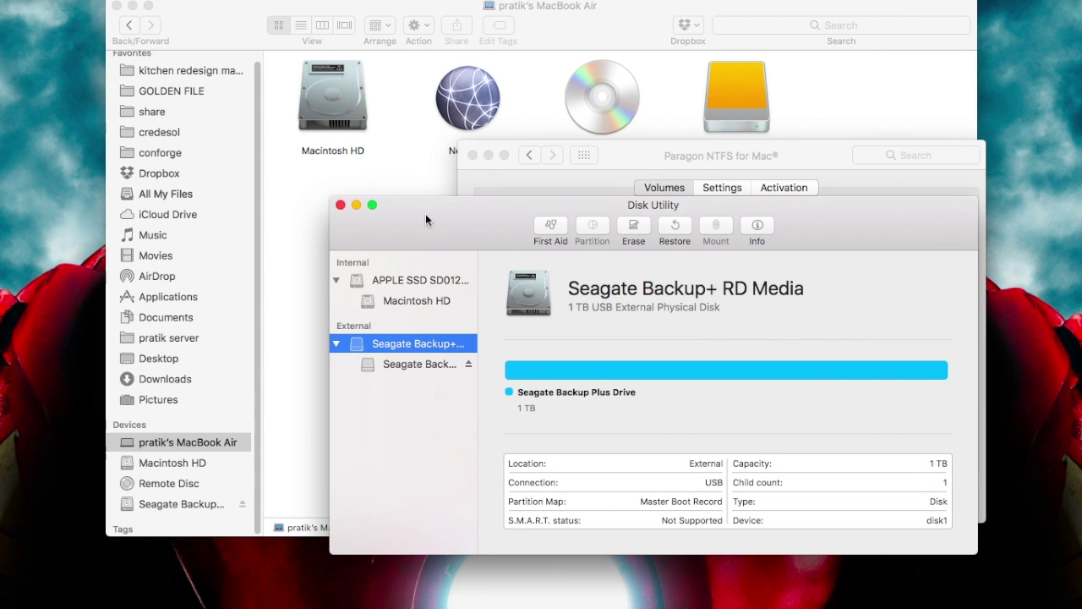
pyautogui.click(228, 31)
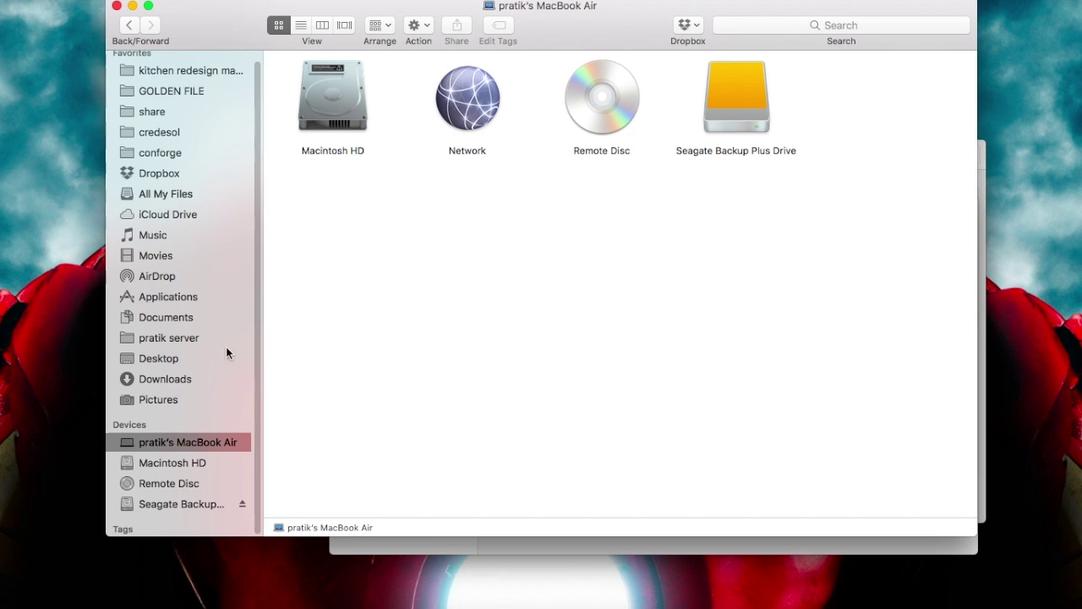
pyautogui.click(242, 504)
pyautogui.moveTo(225, 29); pyautogui.dragTo(127, 56)
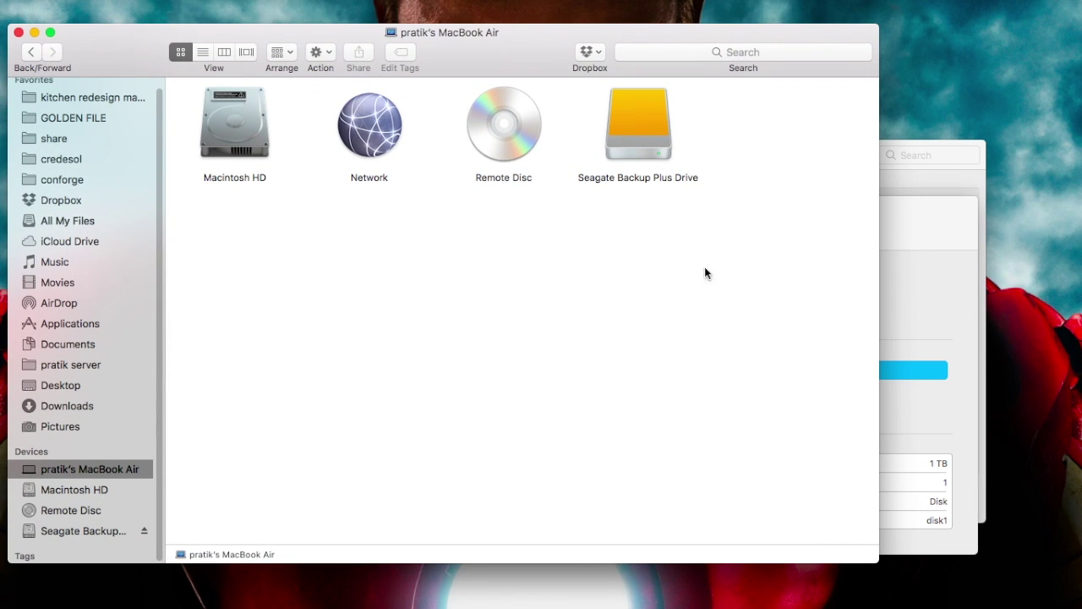
# Bring the Paragon NTFS pane forward, return to the System Preferences overview and reposition the window to show all its icons
pyautogui.click(944, 176)
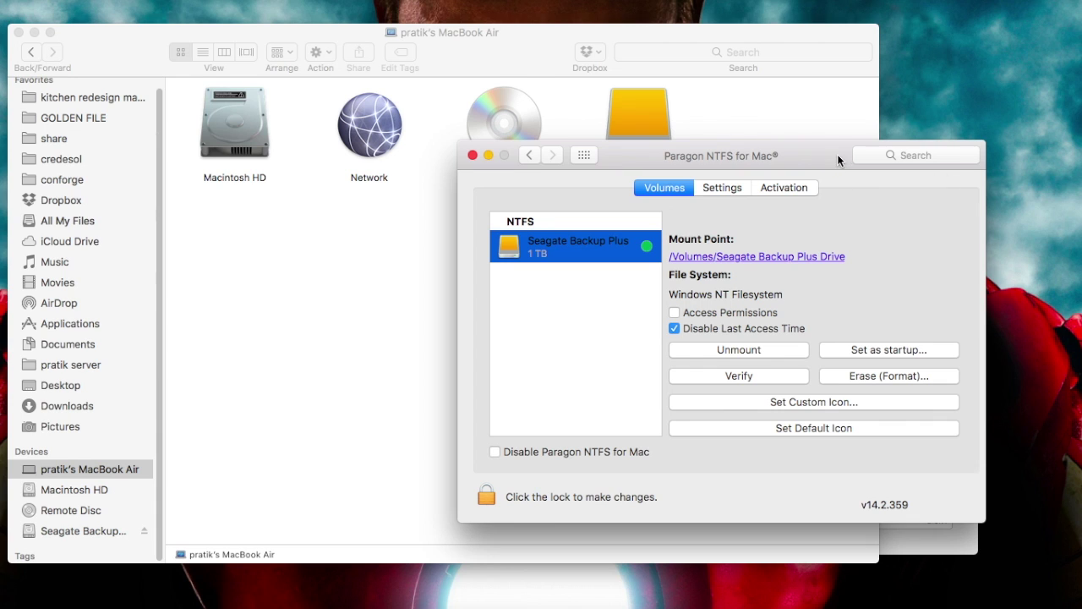
pyautogui.moveTo(837, 154); pyautogui.dragTo(694, 147)
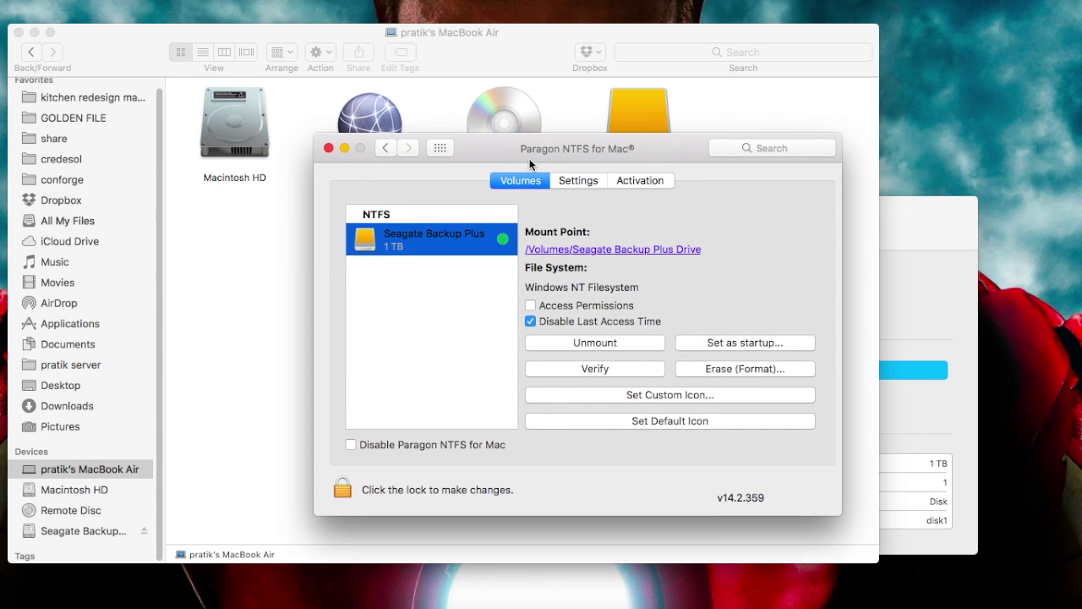
pyautogui.click(385, 148)
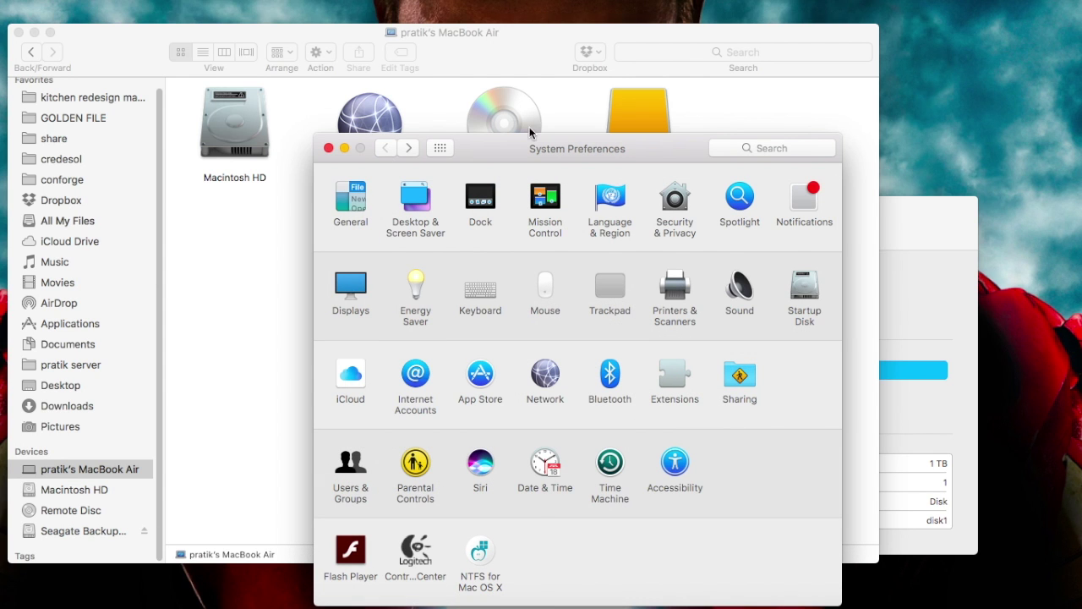
pyautogui.moveTo(515, 149); pyautogui.dragTo(529, 72)
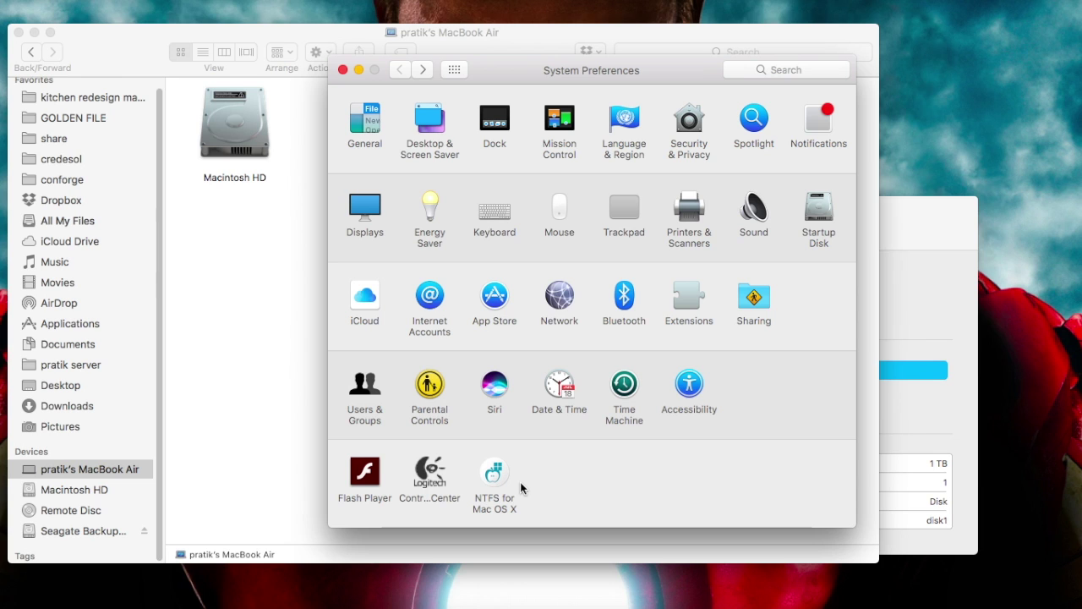
# Bring Finder forward, then switch back to Disk Utility with the external Seagate disk selected
pyautogui.click(95, 70)
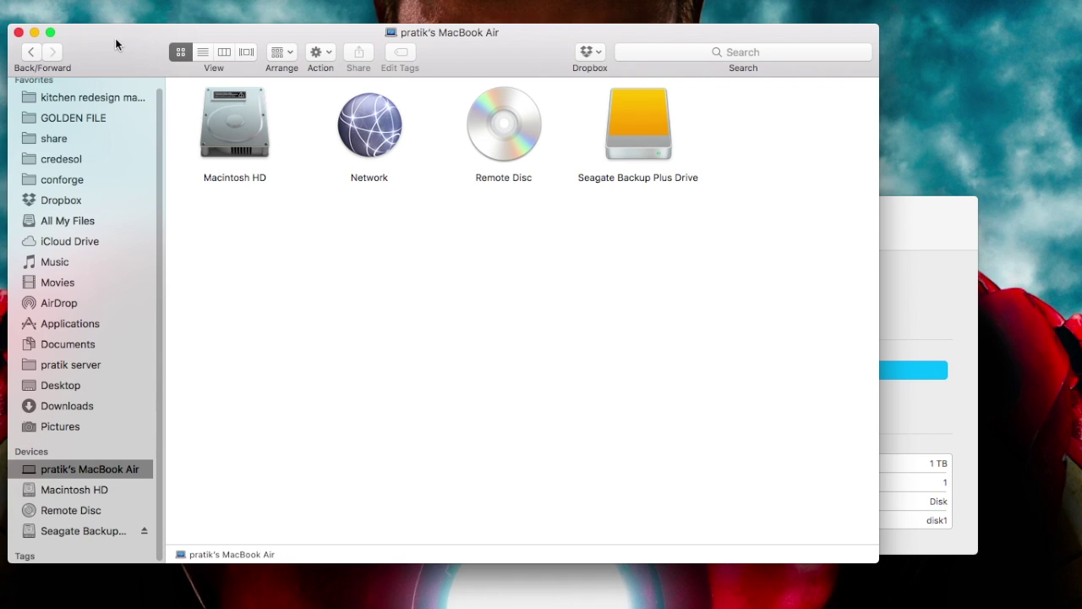
pyautogui.click(904, 215)
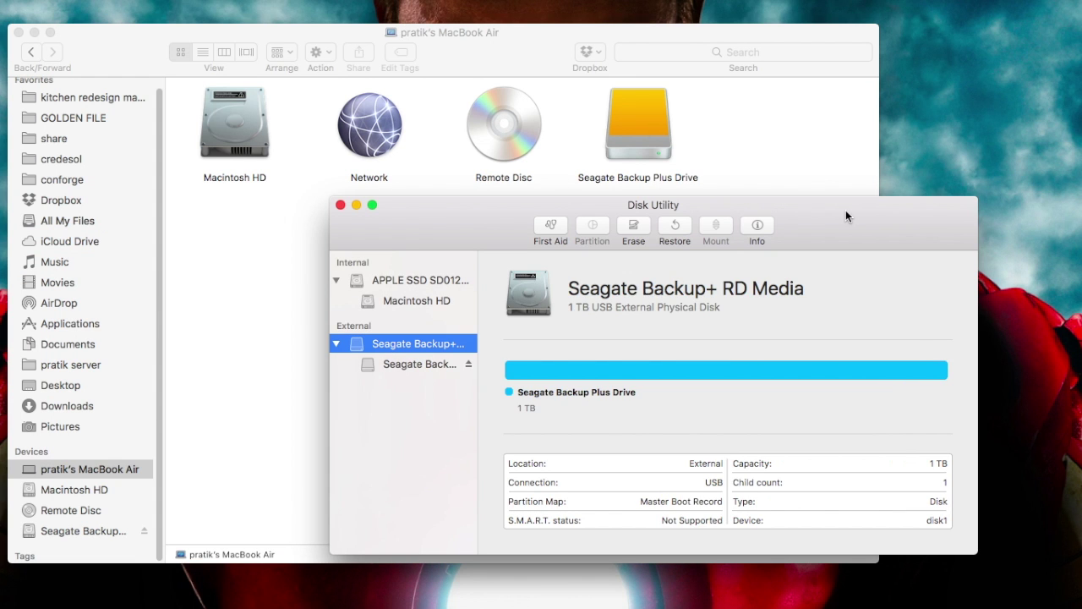